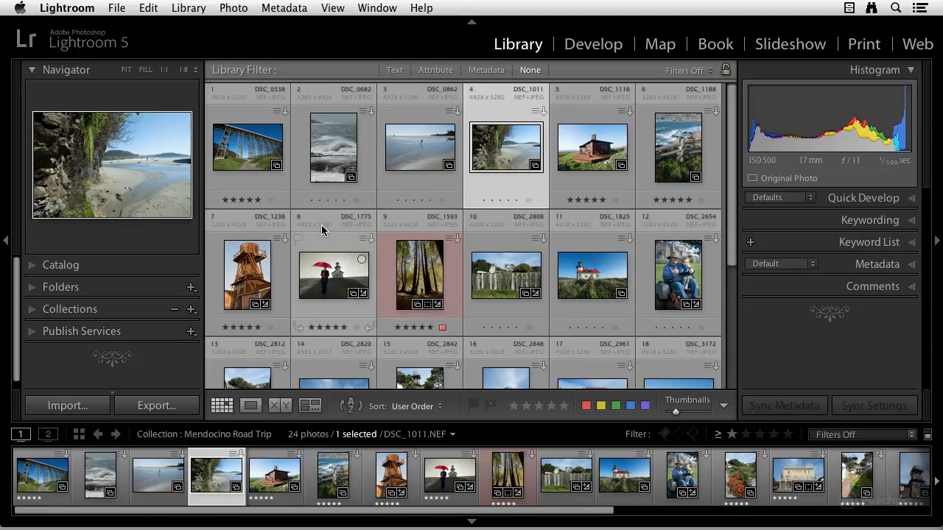
# Switch to Finder and back to the Lightroom photo grid
pyautogui.press('super+Tab')
pyautogui.press('super+Tab')
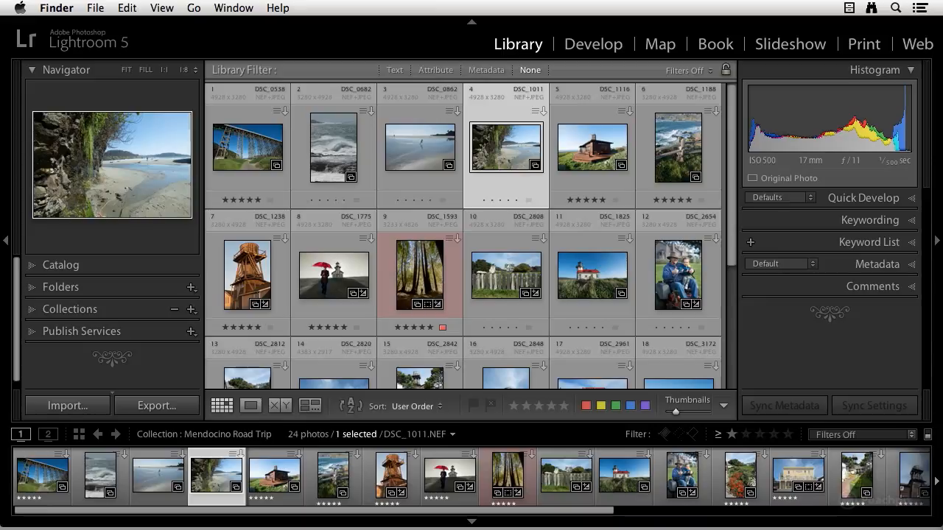
pyautogui.click(508, 188)
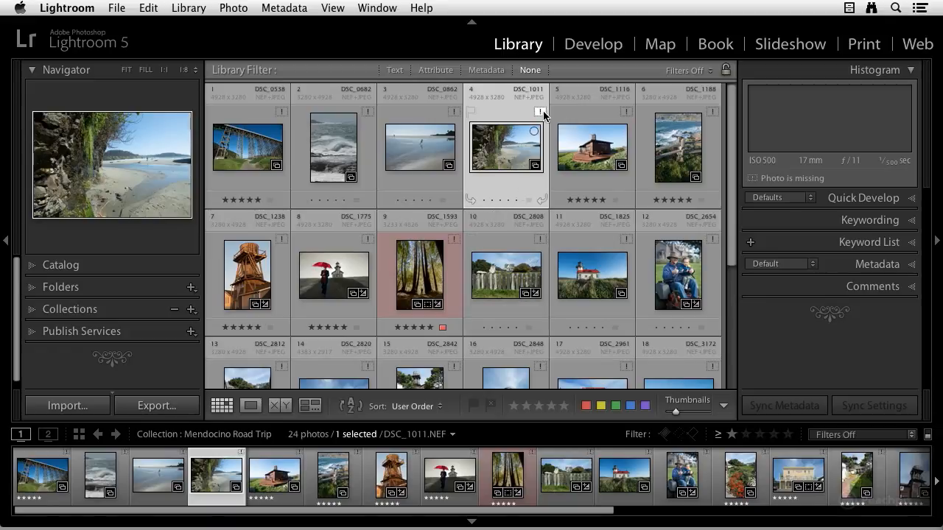
# Check the missing-photo indicators of DSC_1011 and move the photo to the end of the Mendocino Road Trip collection
pyautogui.moveTo(542, 115)
pyautogui.moveTo(776, 181)
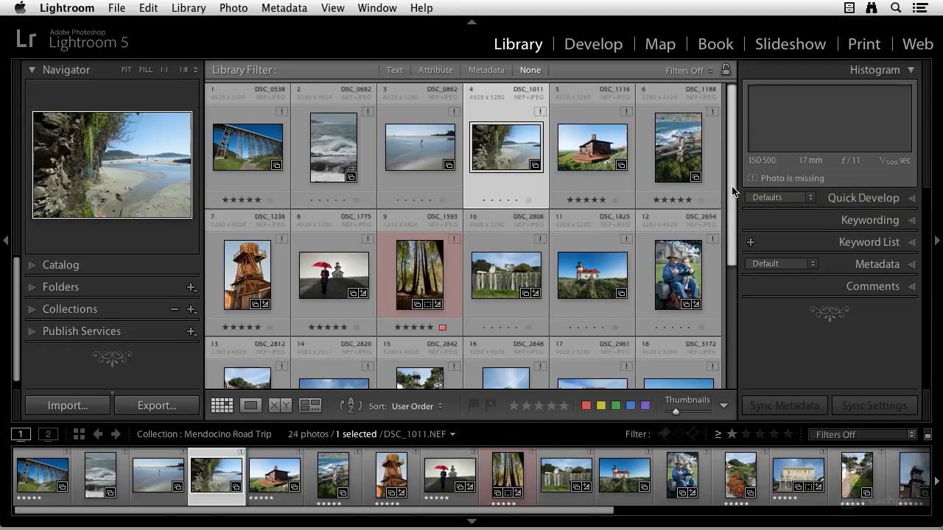
pyautogui.moveTo(503, 151)
pyautogui.mouseDown()
pyautogui.moveTo(413, 151)
pyautogui.moveTo(504, 154)
pyautogui.mouseUp()
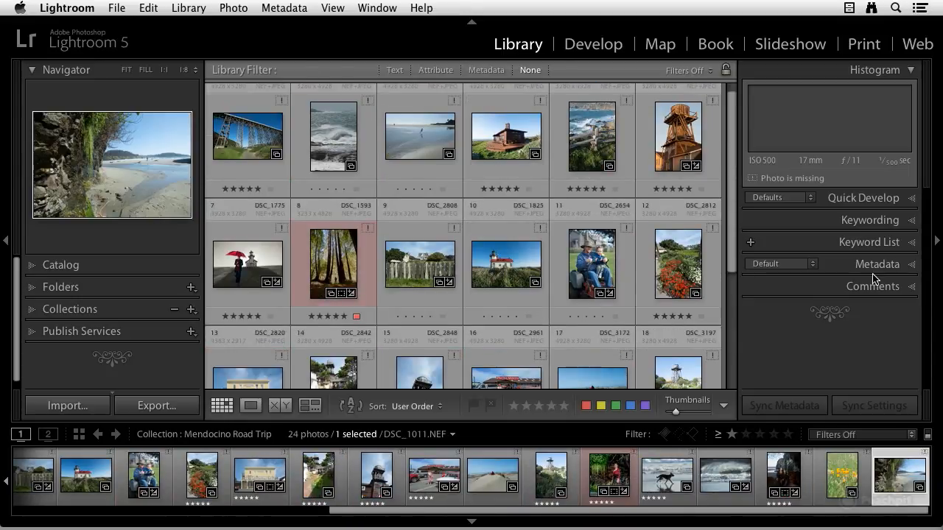
# Look at the keywording and metadata fields available for DSC_1011, collapsing each section again
pyautogui.click(913, 220)
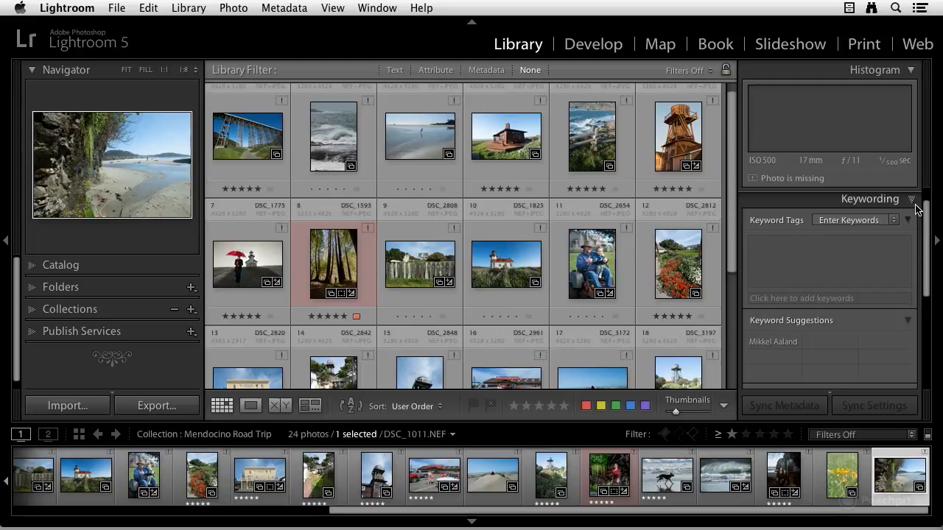
pyautogui.click(912, 200)
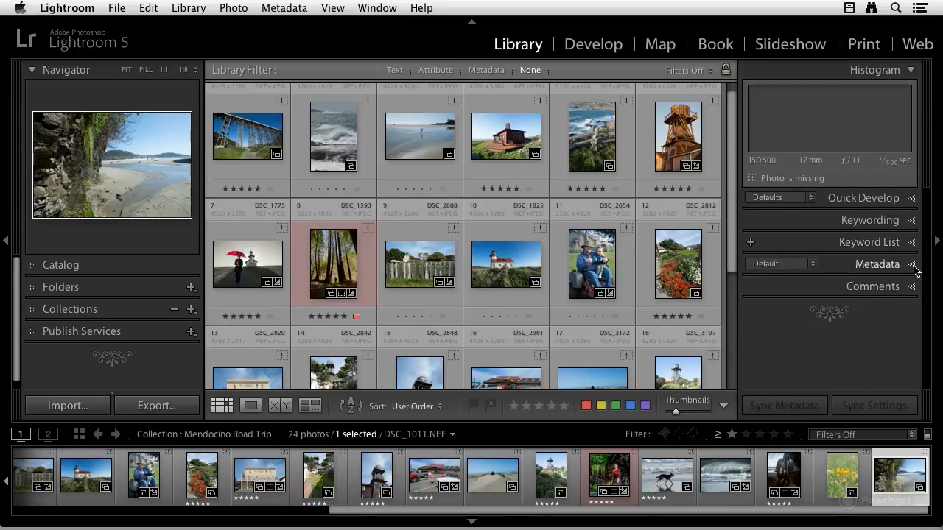
pyautogui.click(914, 266)
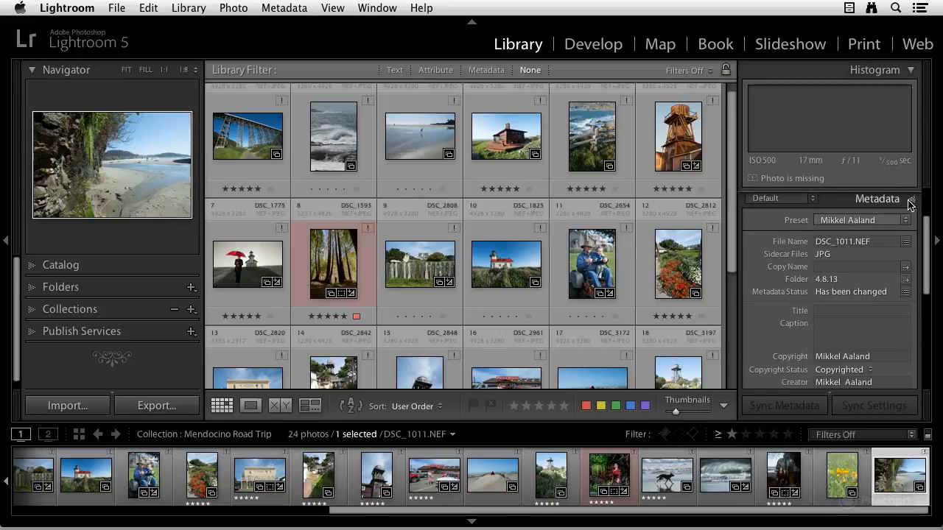
pyautogui.click(912, 200)
pyautogui.scroll(1, 552, 190)
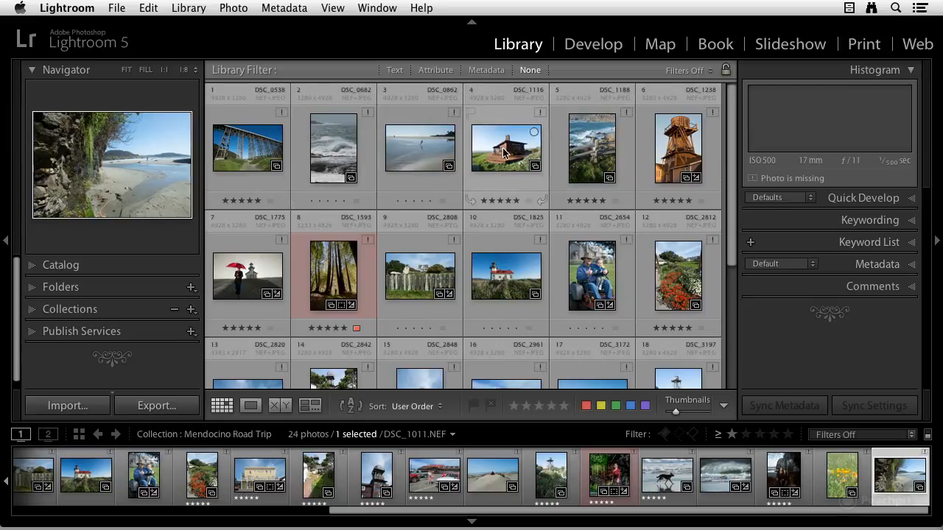
# Open DSC_1188 in the Develop module and examine its histogram and the availability of the Basic adjustments
pyautogui.click(597, 151)
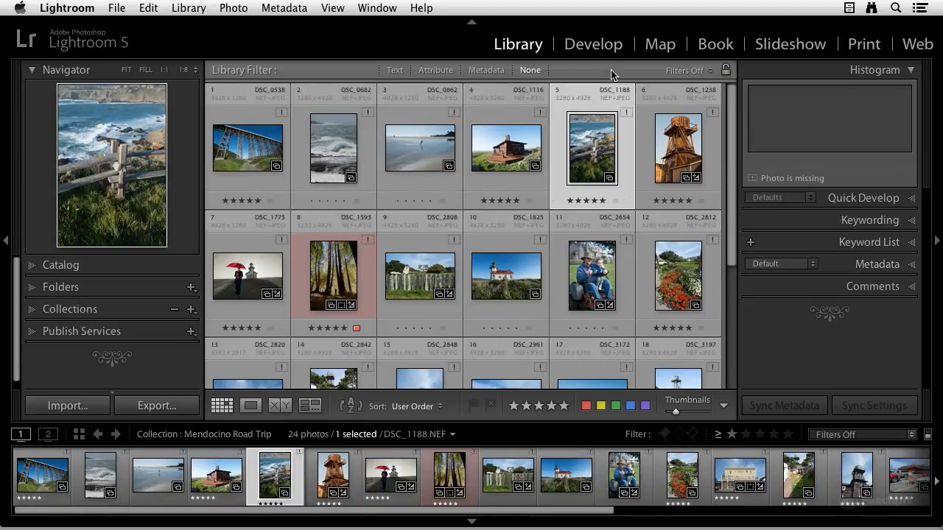
pyautogui.click(602, 46)
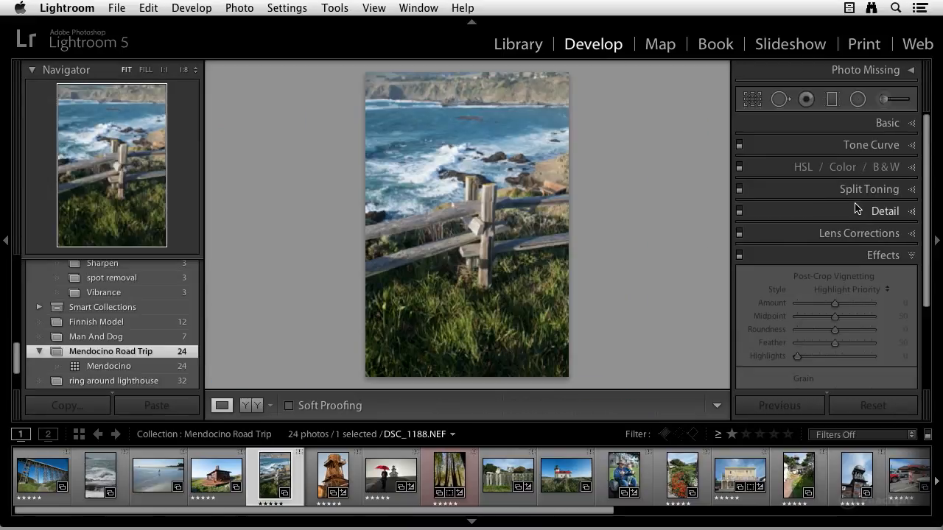
pyautogui.click(911, 71)
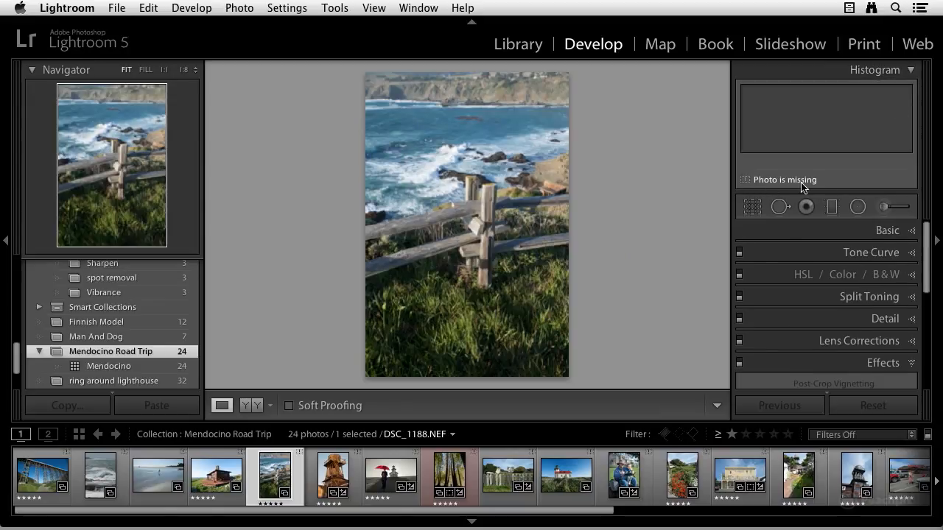
pyautogui.click(910, 230)
pyautogui.scroll(-4, 880, 273)
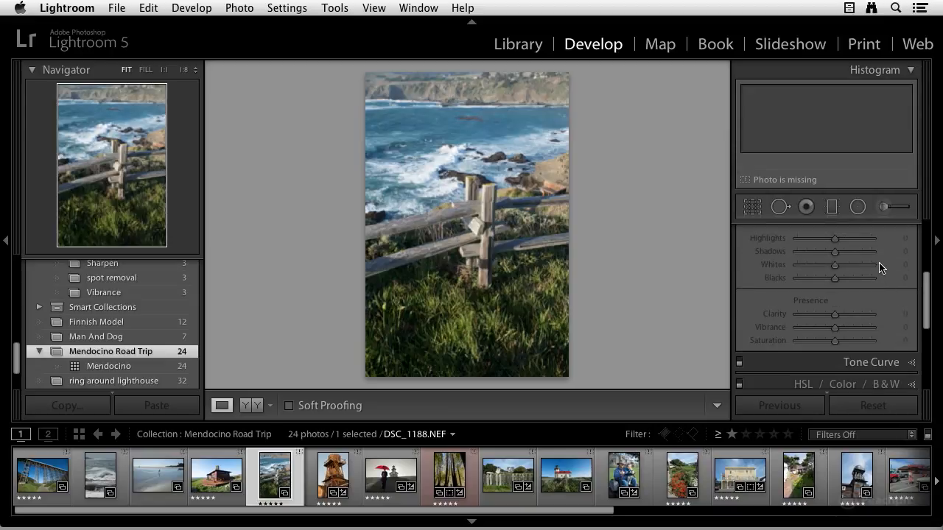
pyautogui.scroll(-5, 863, 289)
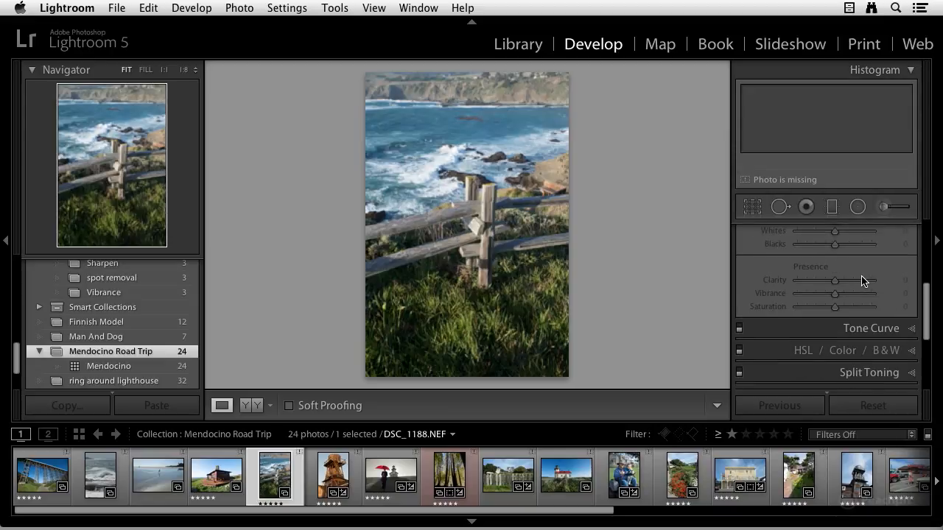
pyautogui.scroll(10, 863, 280)
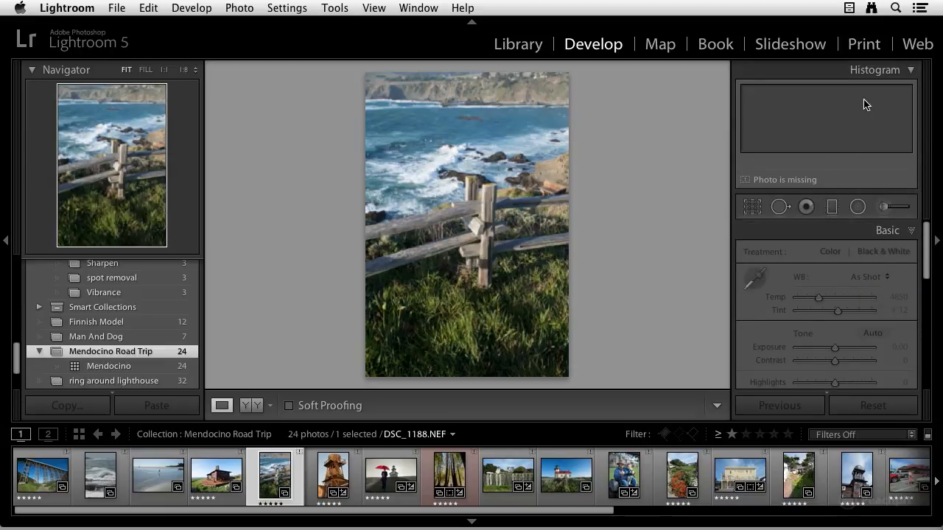
# View DSC_1188 in the Print module and look over its image settings
pyautogui.click(872, 49)
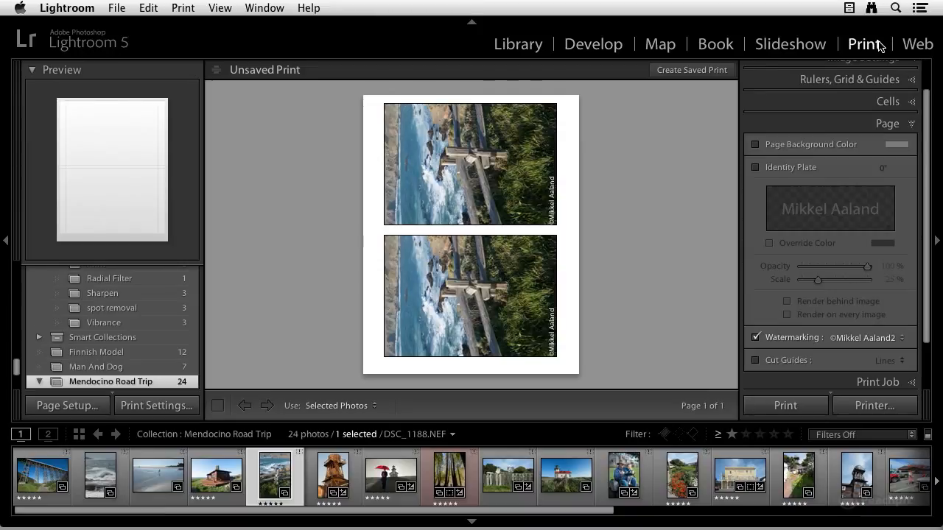
pyautogui.scroll(2, 889, 232)
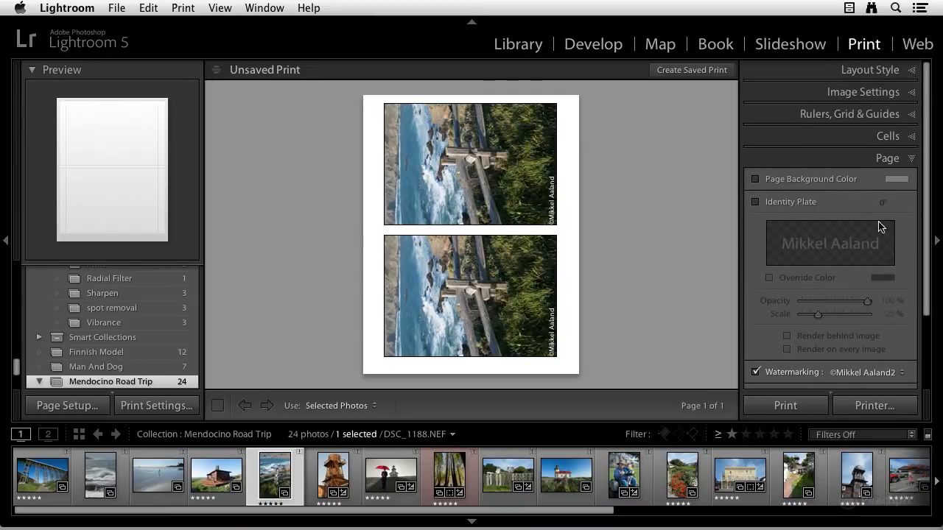
pyautogui.click(910, 92)
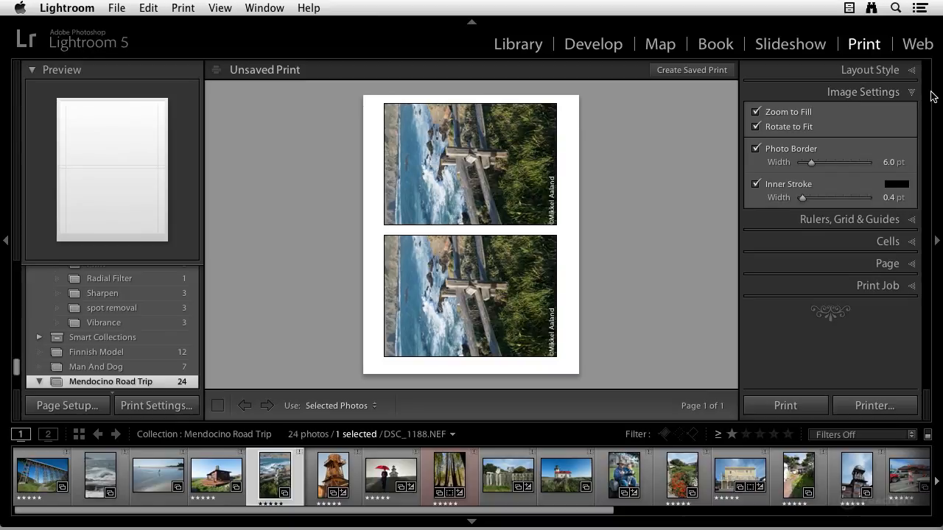
pyautogui.click(911, 92)
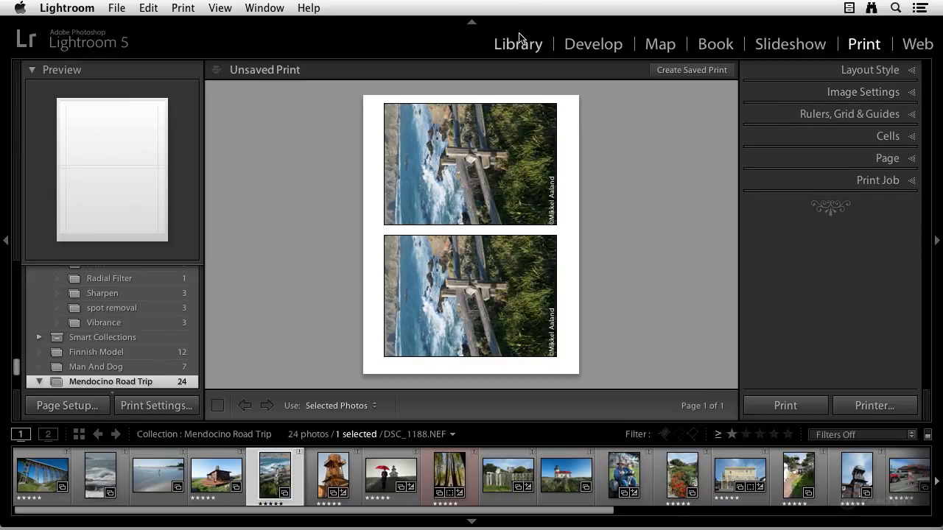
# Return to the Library module and try to export DSC_1188
pyautogui.click(518, 45)
pyautogui.click(151, 406)
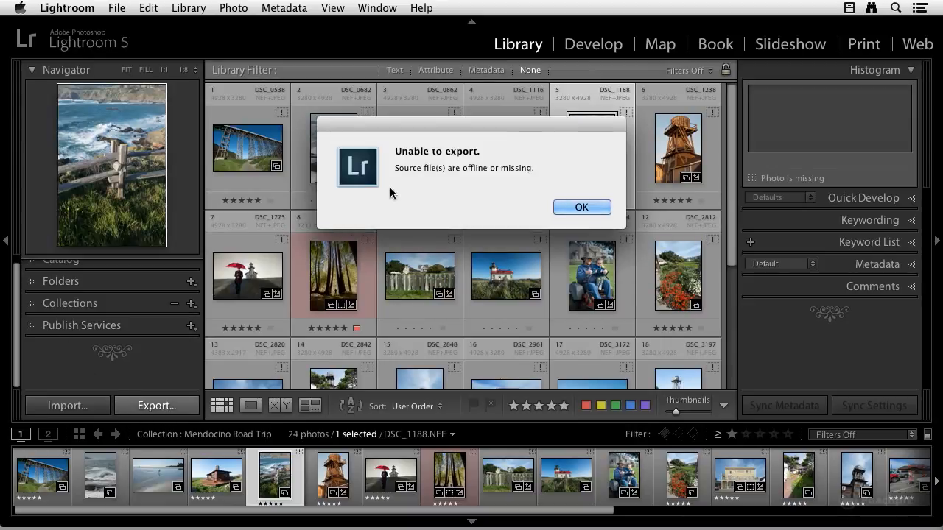
pyautogui.click(592, 209)
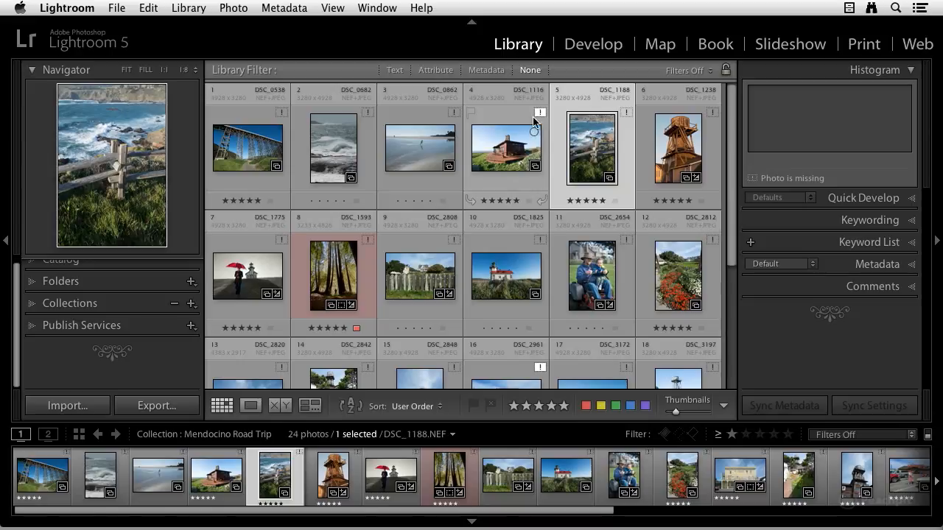
# Select DSC_1116, inspect the import file handling options including Build Smart Previews, and leave without importing
pyautogui.click(503, 115)
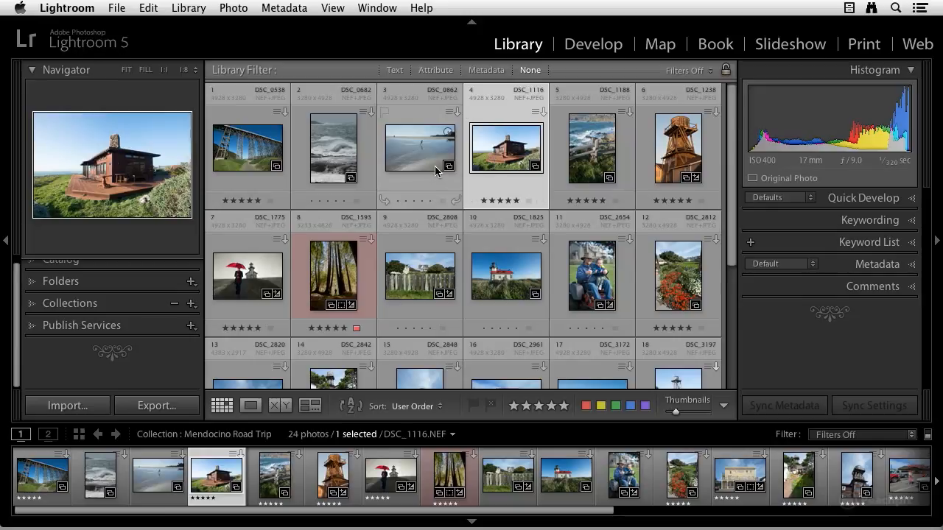
pyautogui.click(70, 406)
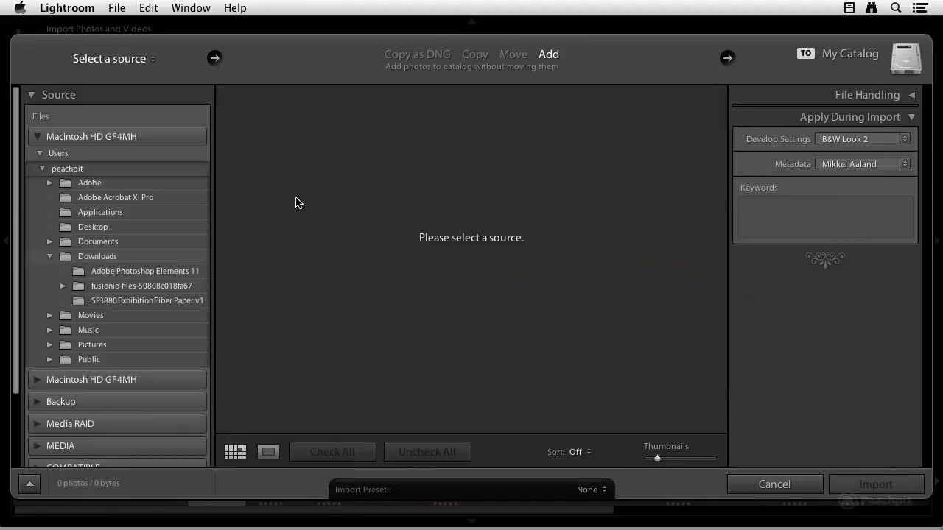
pyautogui.click(911, 95)
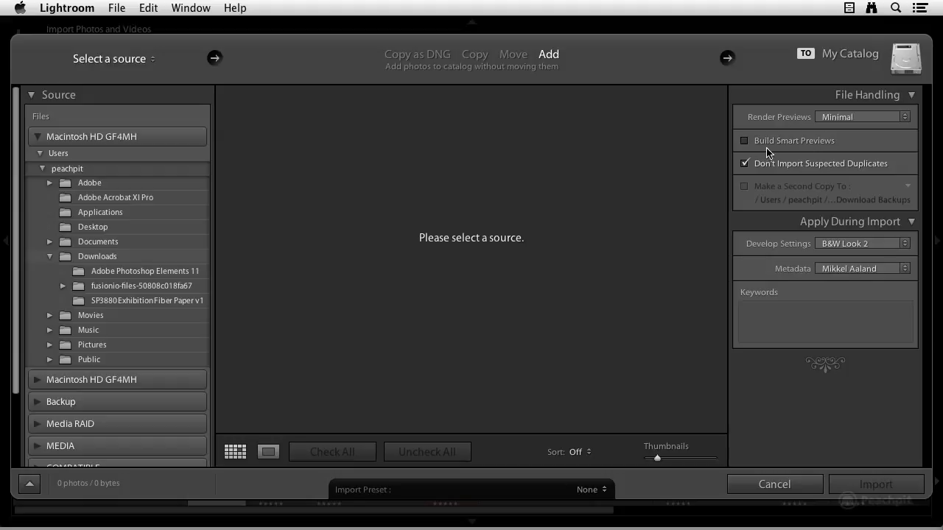
pyautogui.click(781, 484)
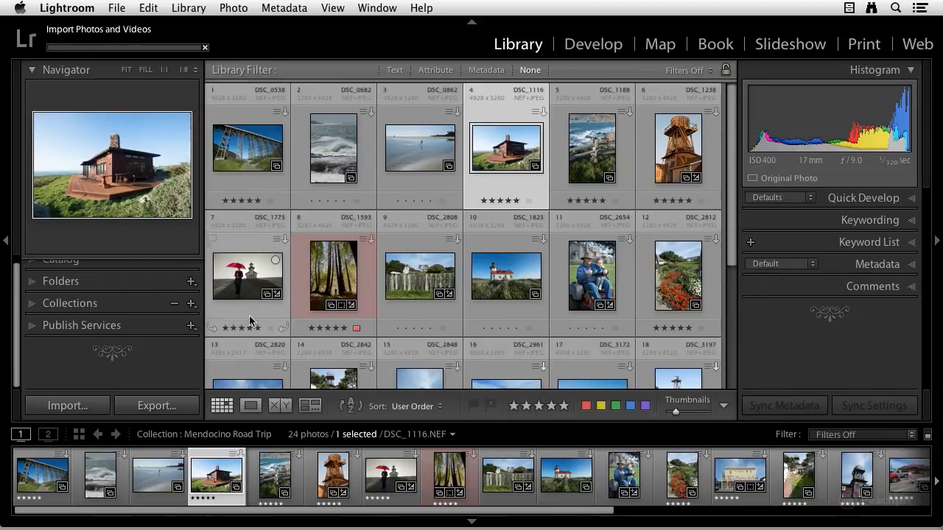
# Select all photos in the Mendocino Road Trip collection and build Smart Previews for the 24 photos
pyautogui.scroll(-1, 409, 288)
pyautogui.scroll(-3, 409, 288)
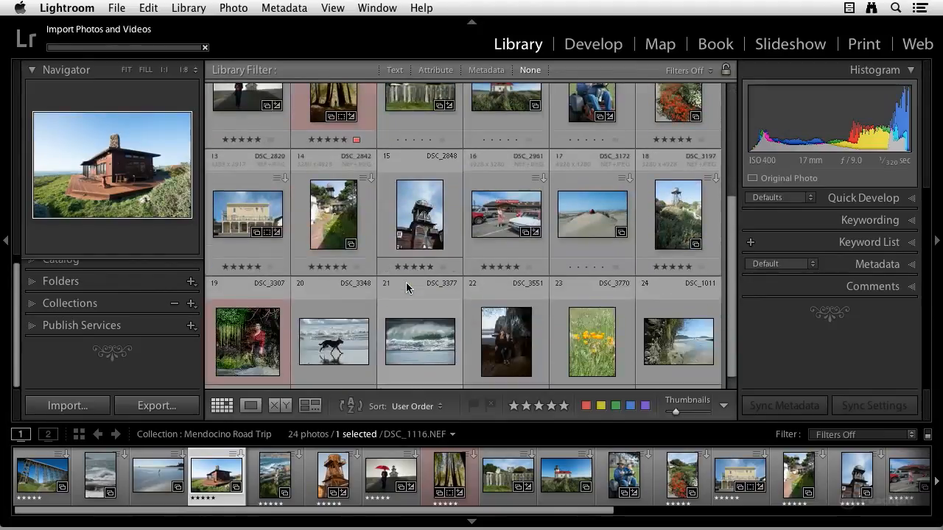
pyautogui.scroll(4, 409, 288)
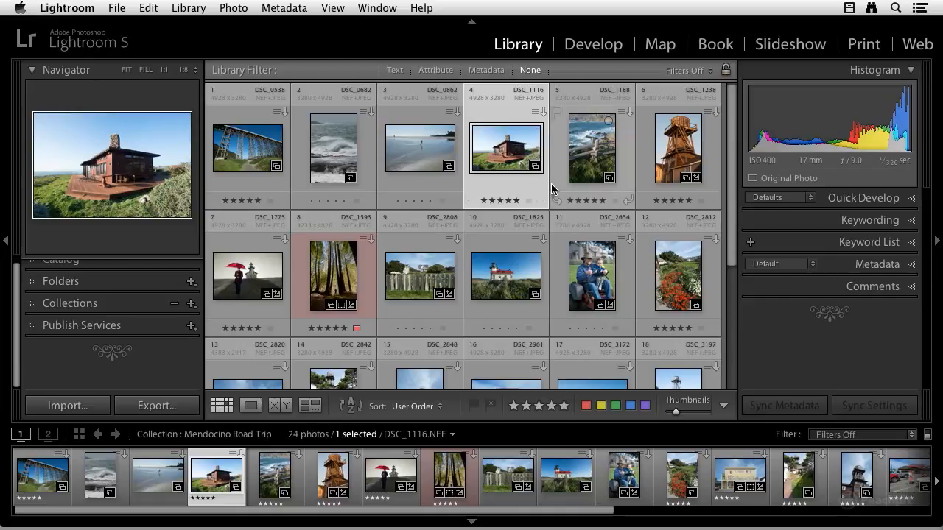
pyautogui.press('super+a')
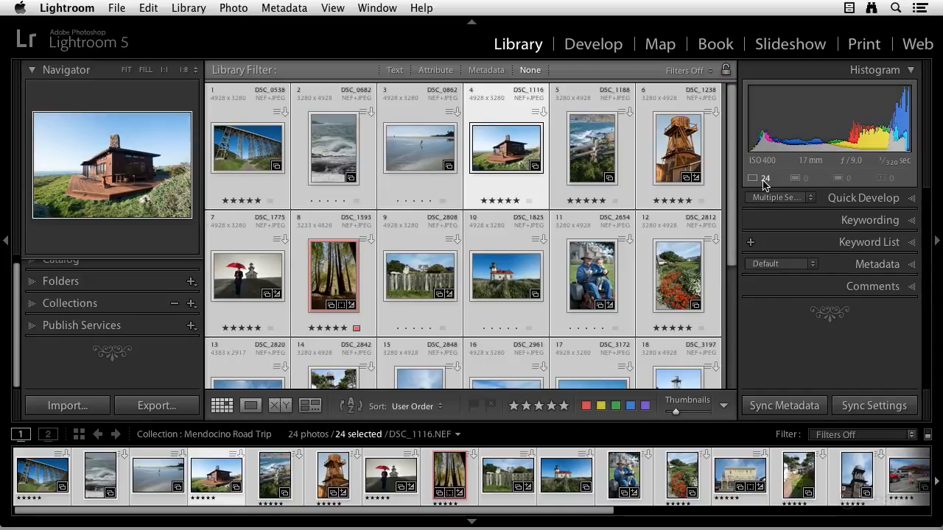
pyautogui.moveTo(796, 184)
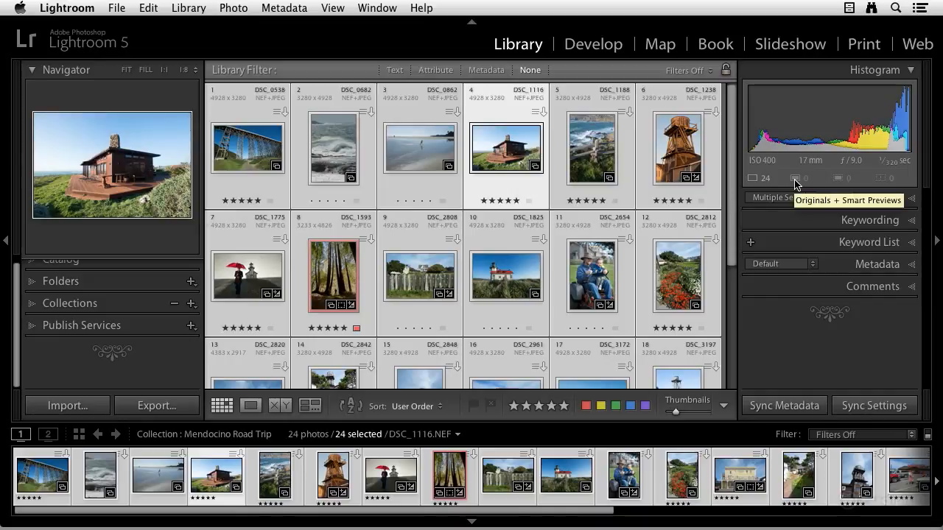
pyautogui.moveTo(840, 184)
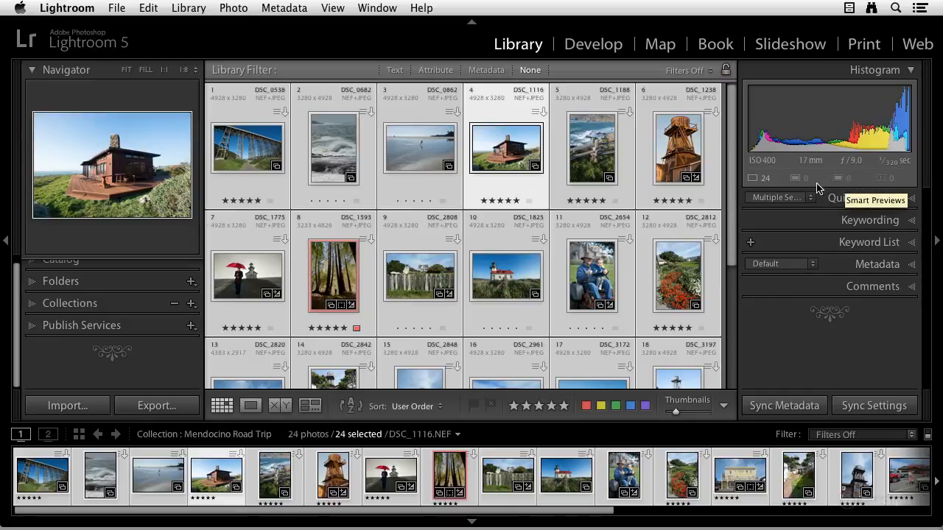
pyautogui.moveTo(883, 183)
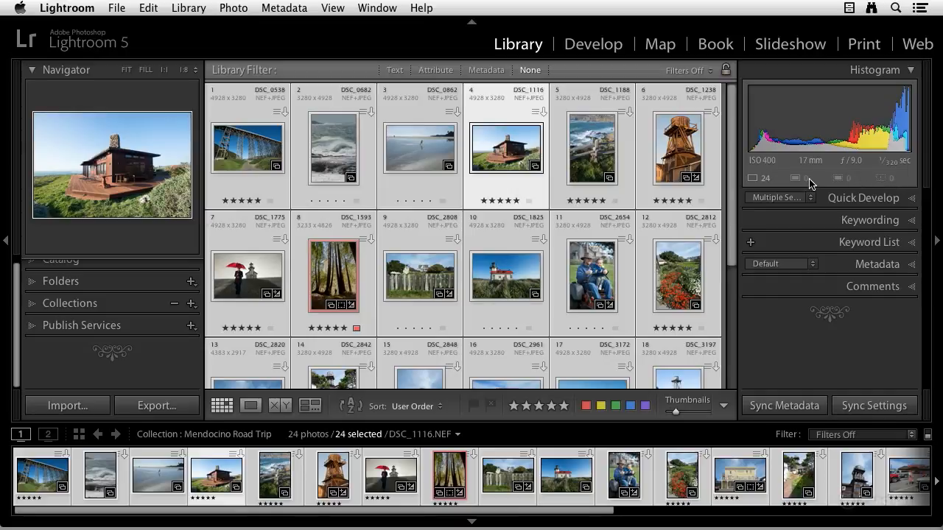
pyautogui.click(752, 178)
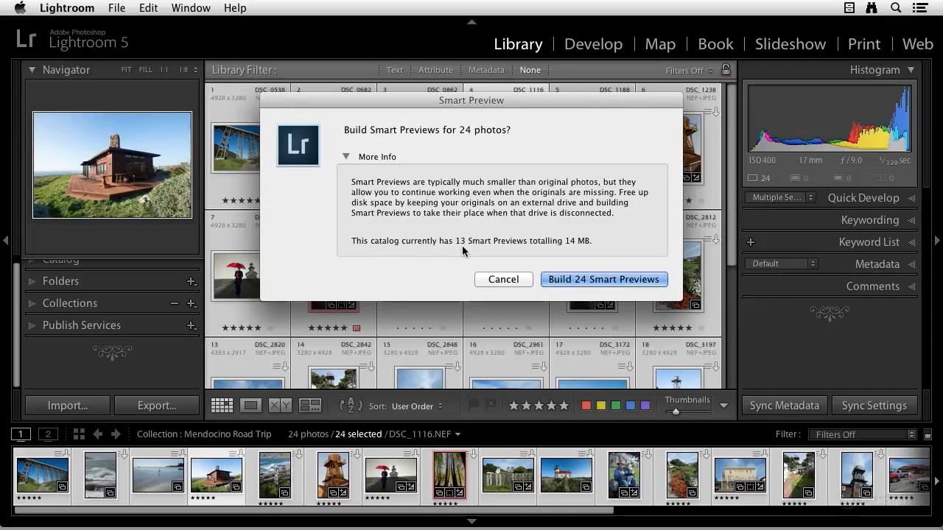
pyautogui.click(606, 281)
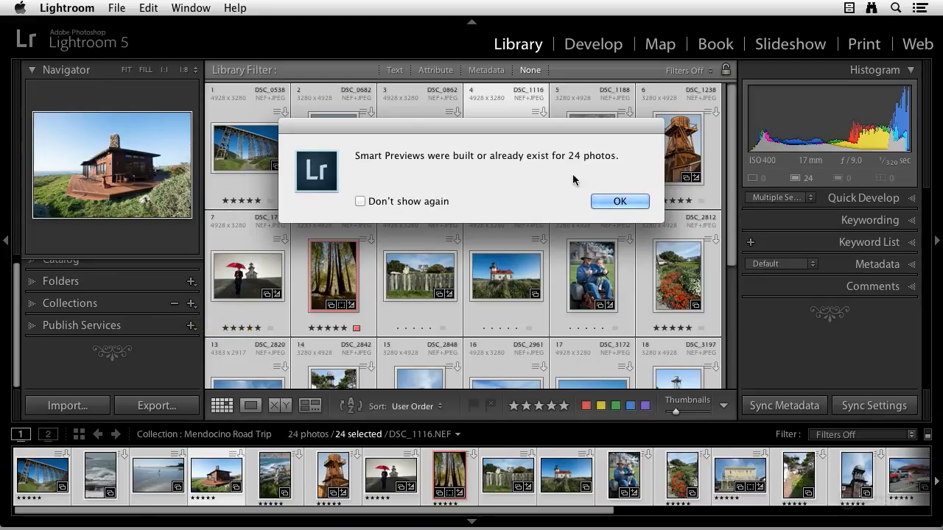
pyautogui.click(608, 204)
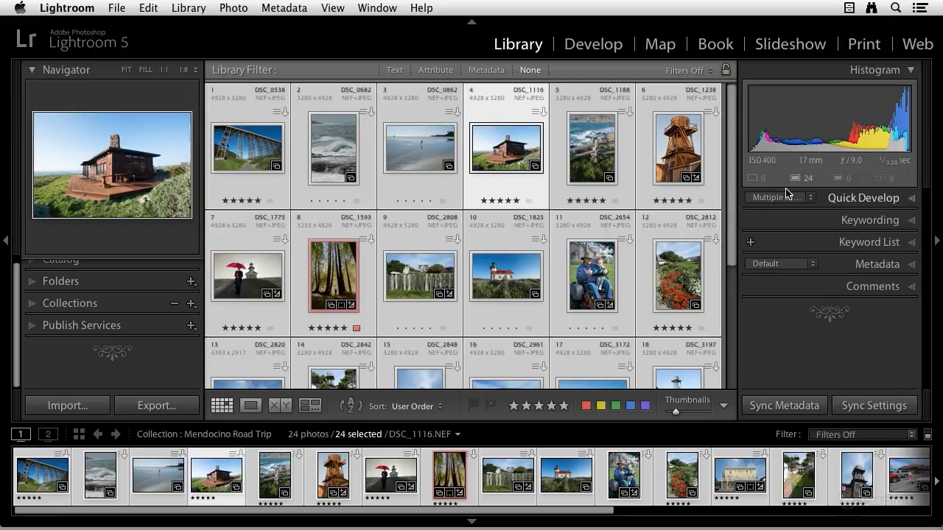
pyautogui.moveTo(799, 184)
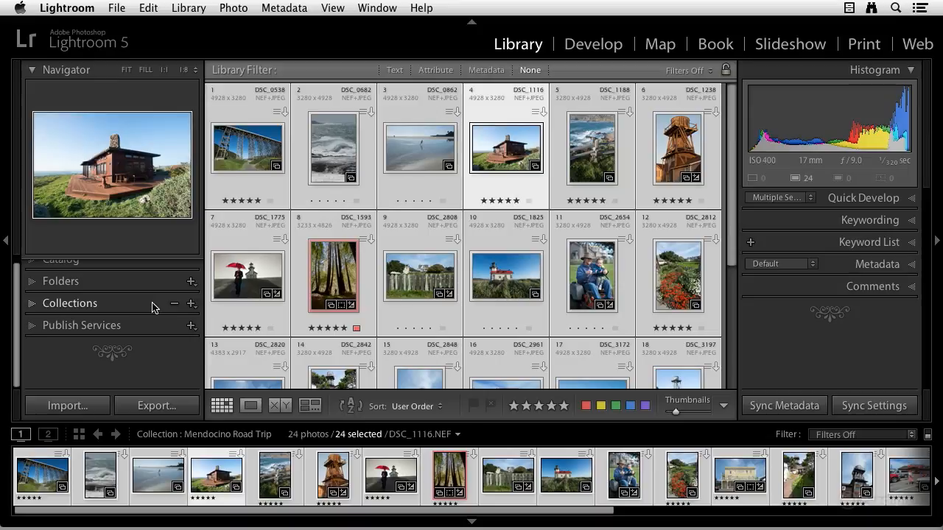
# Create a smart collection named Smart Previews with the rule Has Smart Preview is true
pyautogui.click(191, 305)
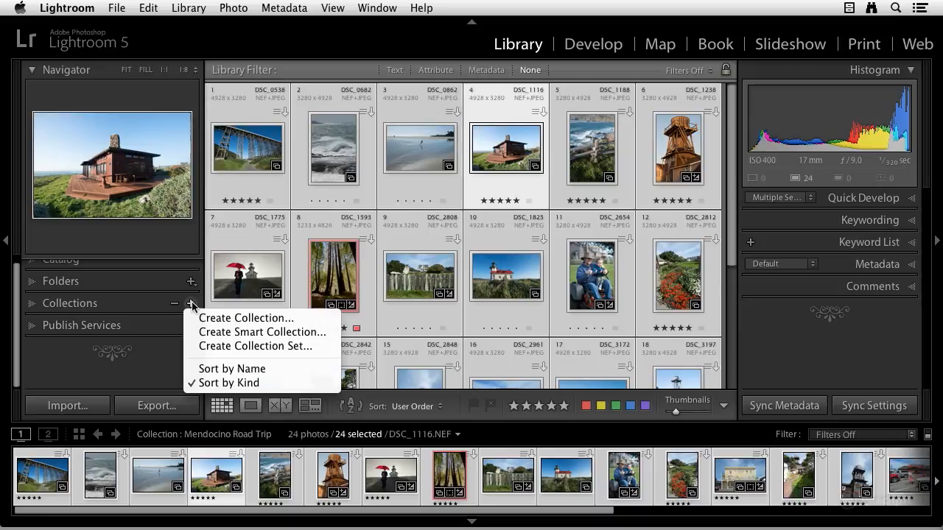
pyautogui.click(221, 333)
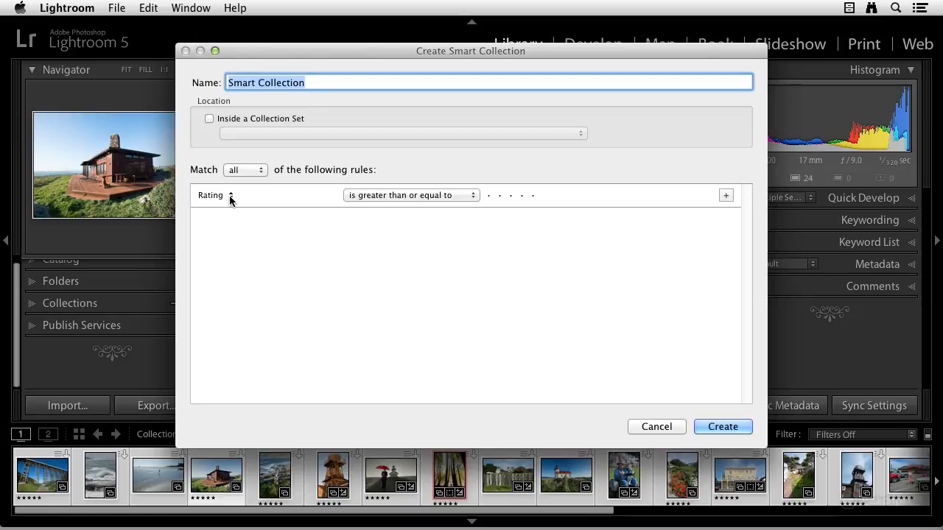
pyautogui.click(229, 197)
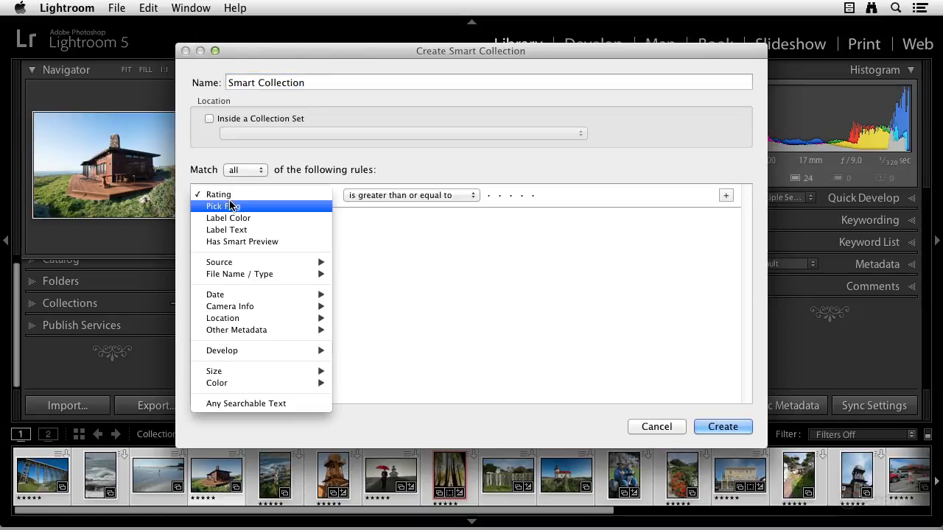
pyautogui.click(237, 243)
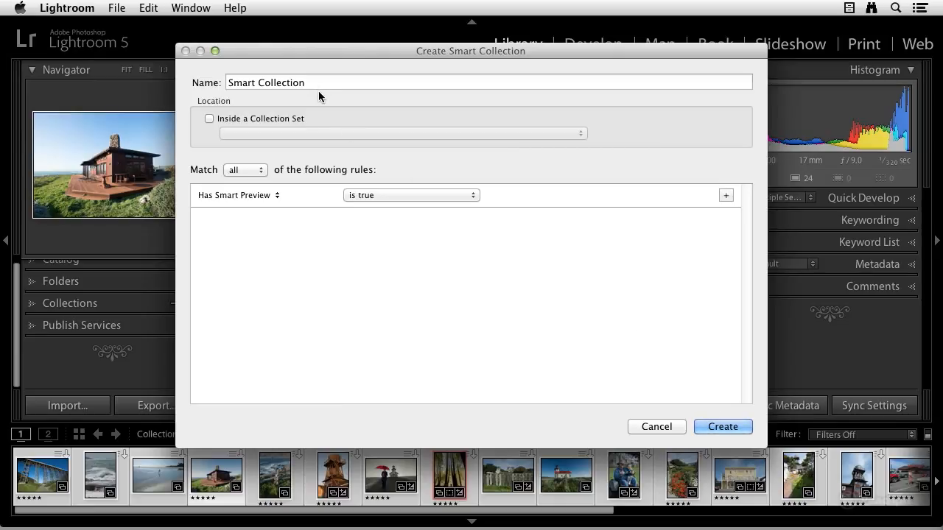
pyautogui.click(295, 81)
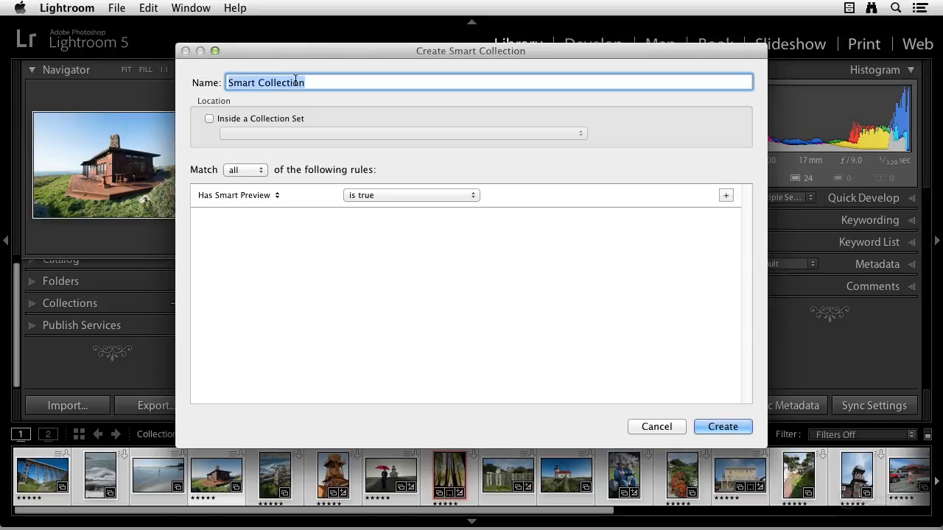
pyautogui.write('Smart Previews')
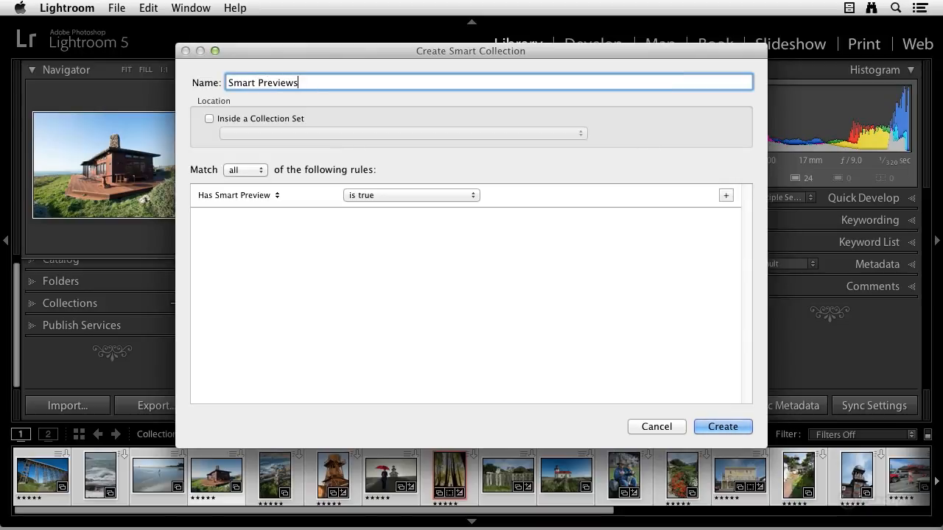
pyautogui.click(723, 427)
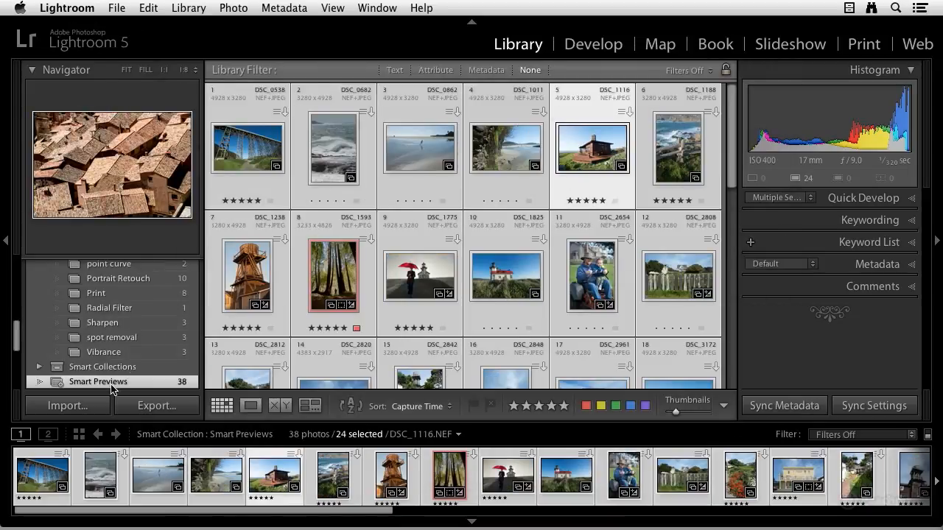
pyautogui.scroll(-1, 102, 383)
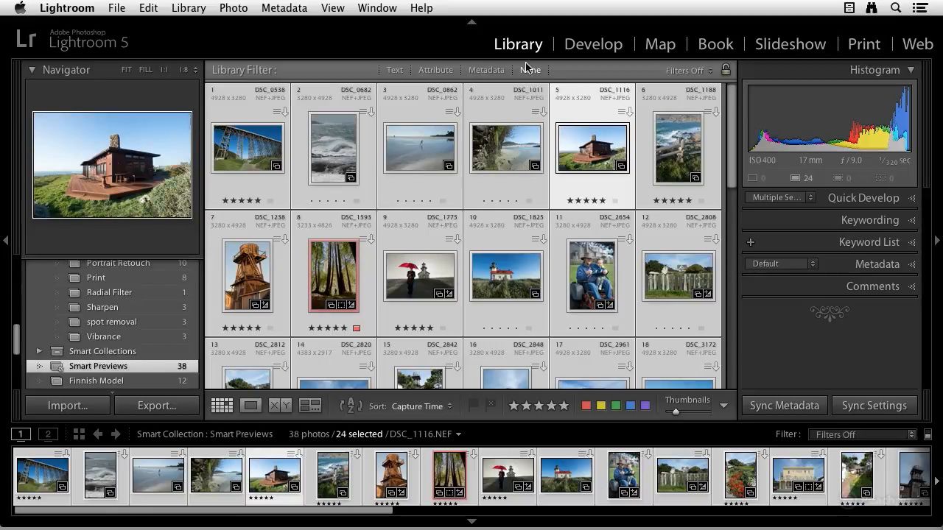
# Examine the metadata filter criteria for the Smart Previews collection, including Smart Preview Status, and turn the library filter off
pyautogui.click(487, 70)
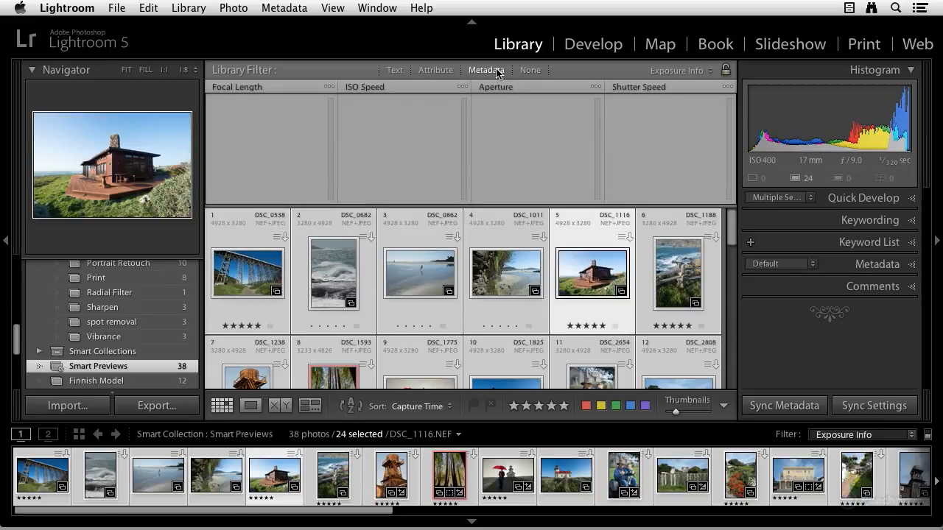
pyautogui.click(268, 87)
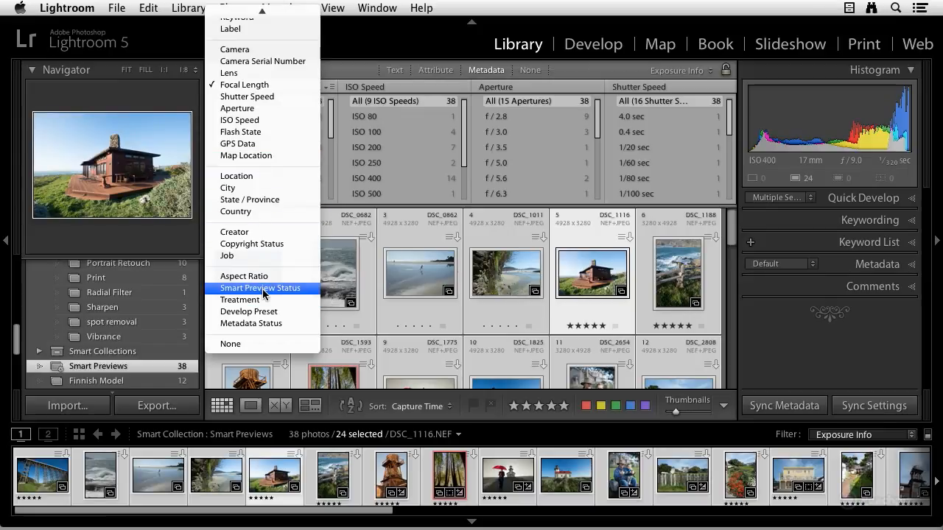
pyautogui.click(449, 75)
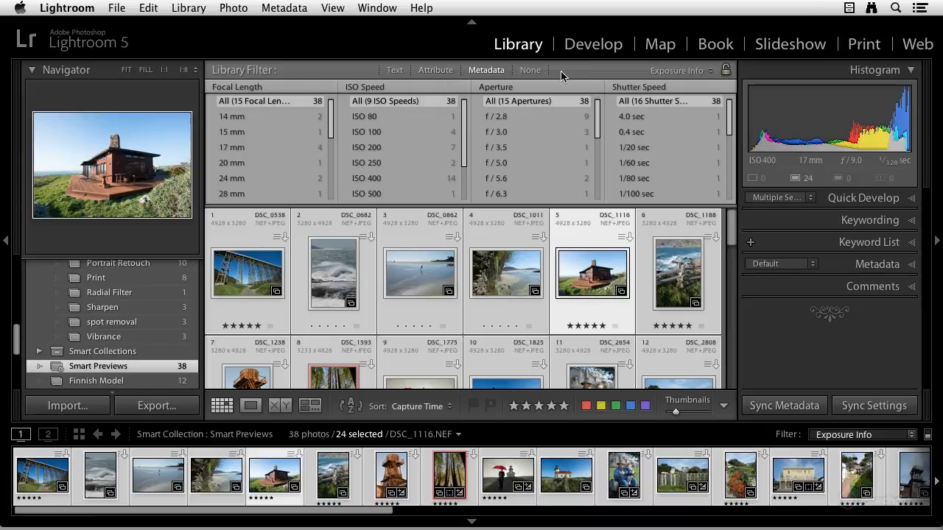
pyautogui.click(536, 73)
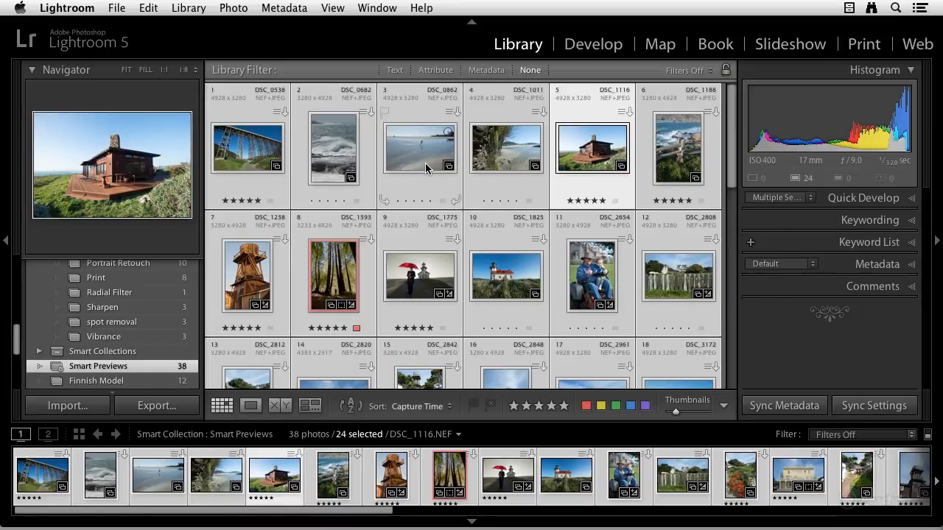
# Switch to Finder and examine the catalog and Smart Previews files in the Lightroom folder inside Pictures, shown as a list
pyautogui.press('super+Tab')
pyautogui.moveTo(340, 265)
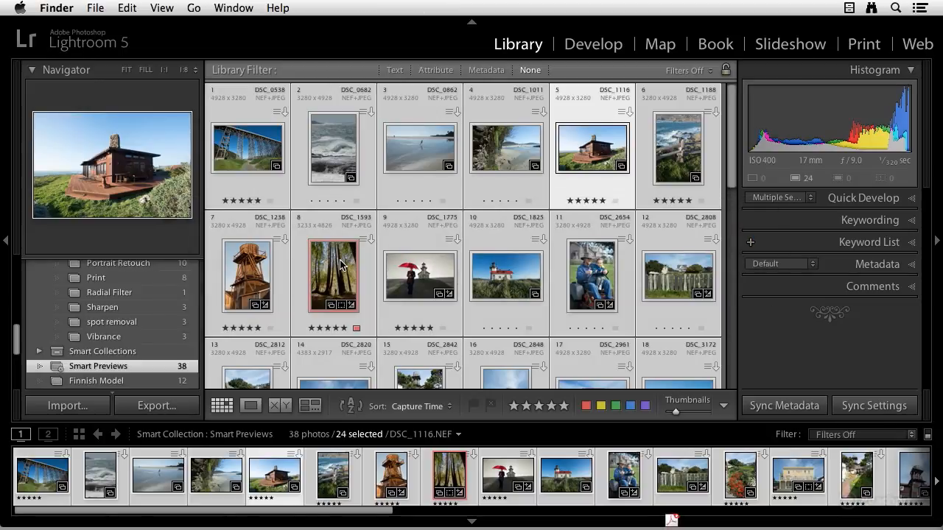
pyautogui.click(94, 8)
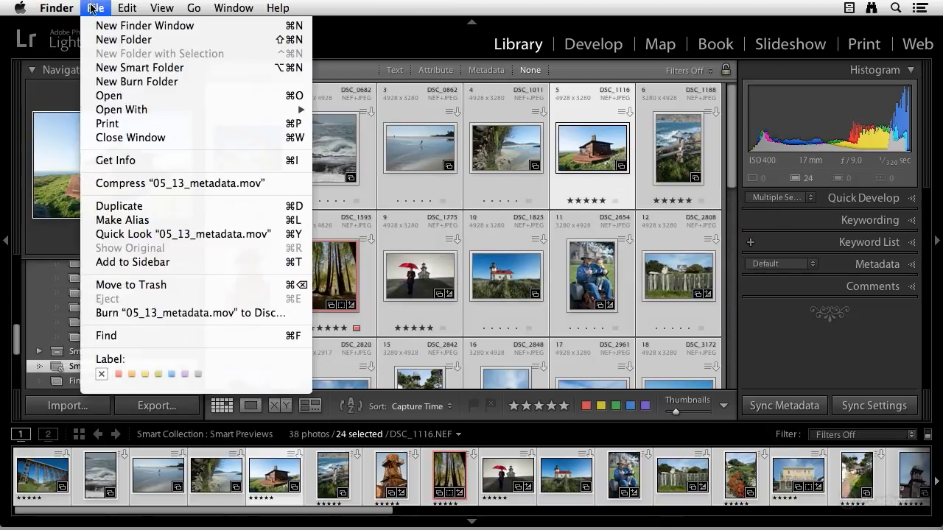
pyautogui.click(140, 26)
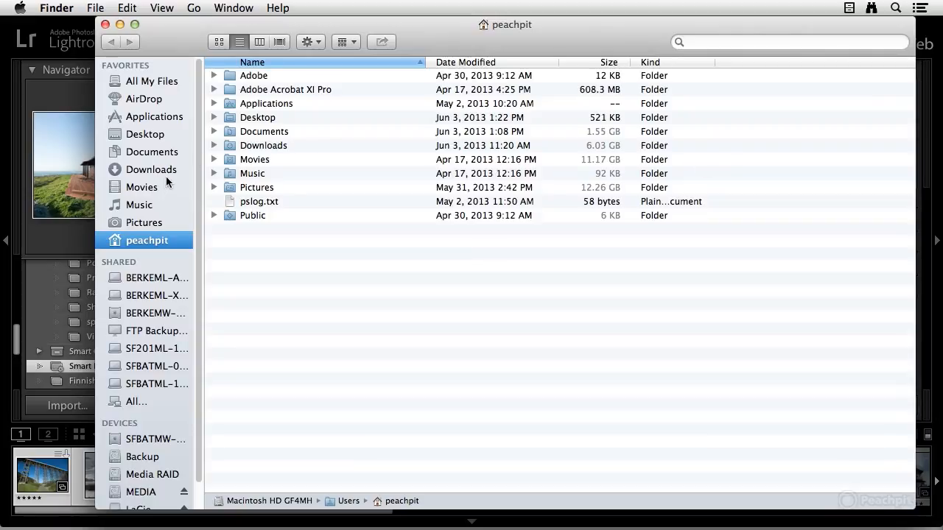
pyautogui.click(152, 222)
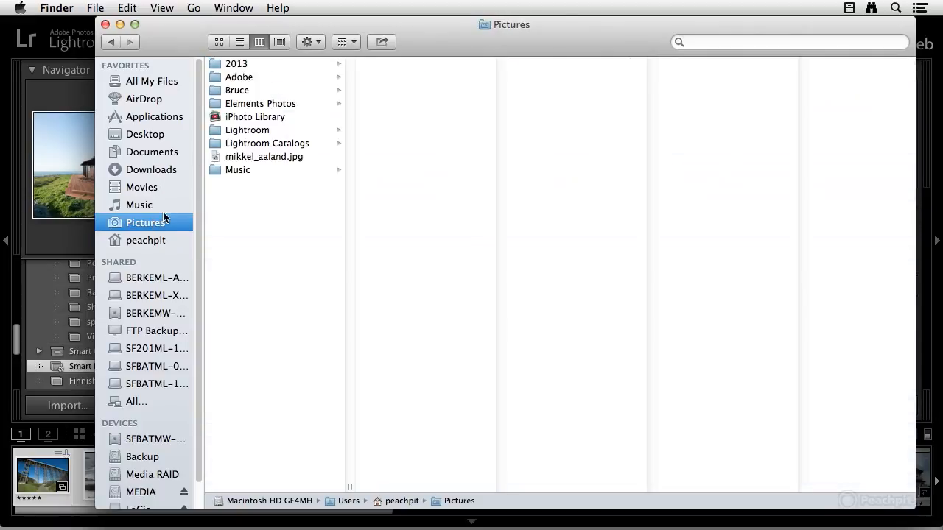
pyautogui.click(280, 144)
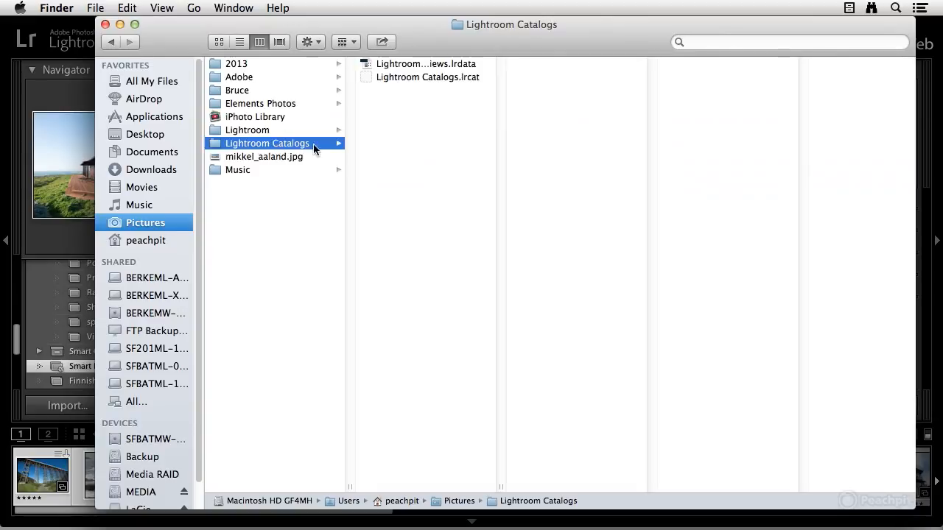
pyautogui.click(249, 131)
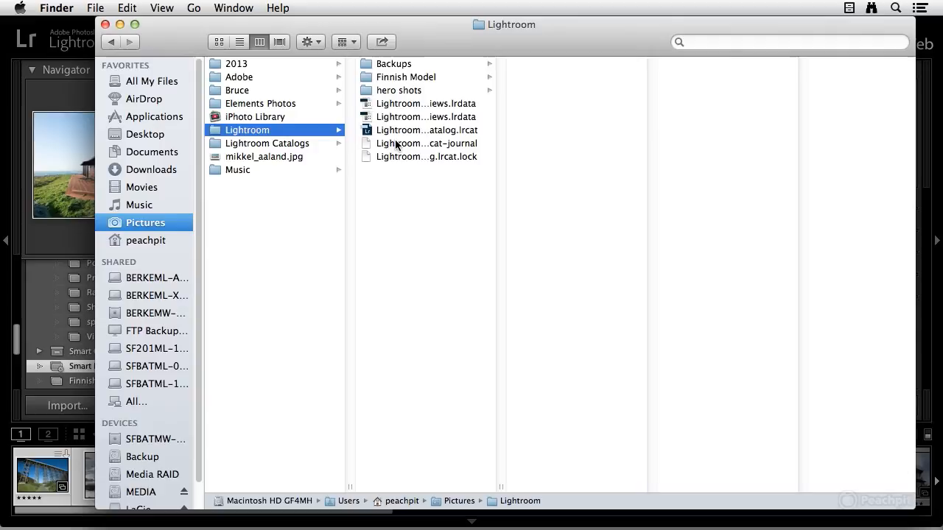
pyautogui.click(239, 42)
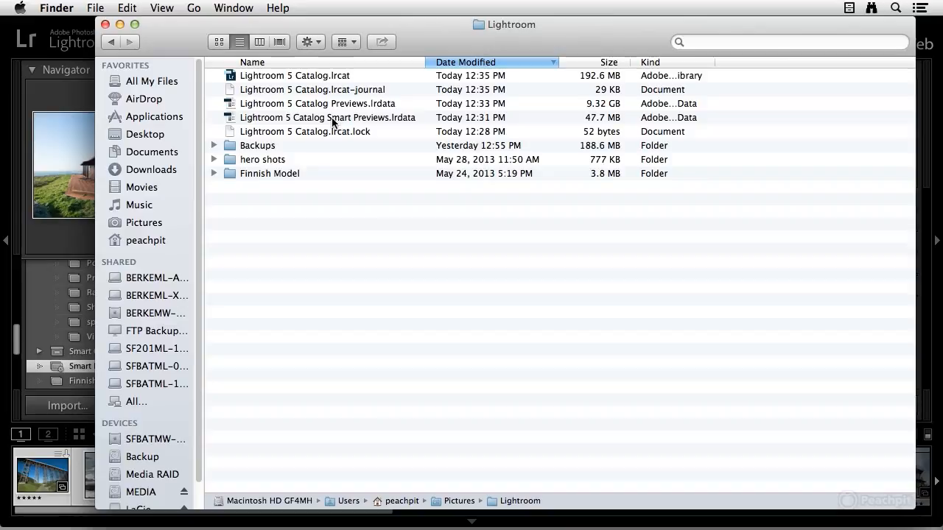
pyautogui.press('super+Tab')
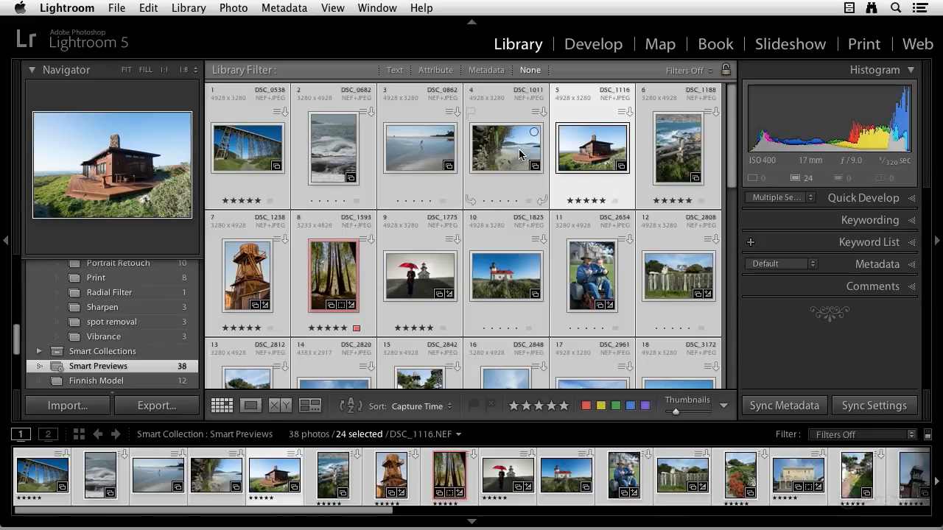
# Switch to Finder and eject the LaCie partition and the COMPAT… volume listed below it
pyautogui.press('super+Tab')
pyautogui.press('super+Tab')
pyautogui.press('super+Tab')
pyautogui.press('super+Tab')
pyautogui.scroll(-3, 118, 220)
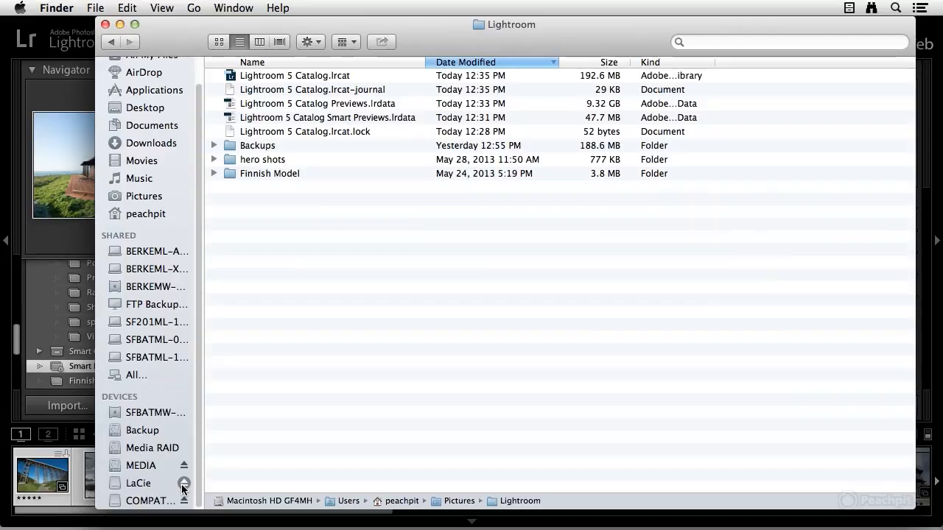
pyautogui.click(184, 484)
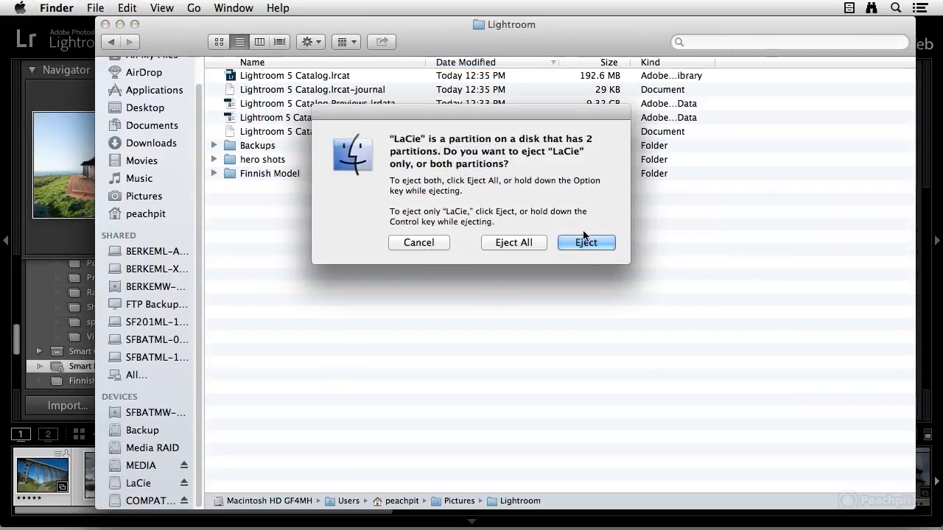
pyautogui.click(583, 237)
pyautogui.click(184, 502)
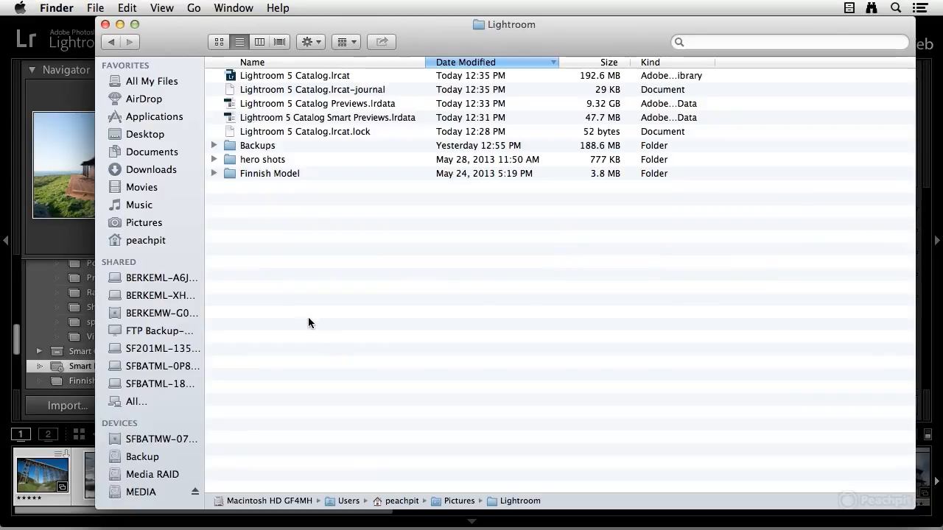
# Return to Lightroom, open DSC_1116 in the Develop module, and look over its Basic adjustments
pyautogui.press('super+Tab')
pyautogui.press('super+Tab')
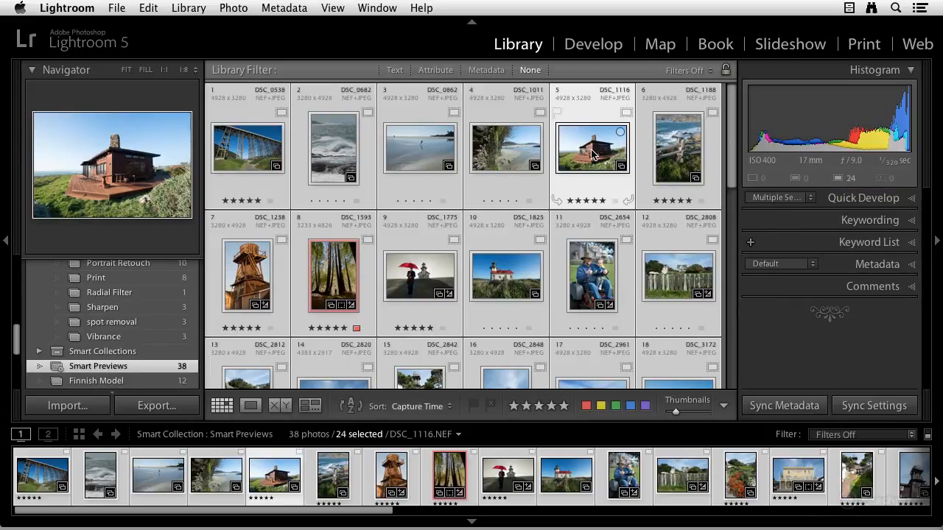
pyautogui.click(591, 45)
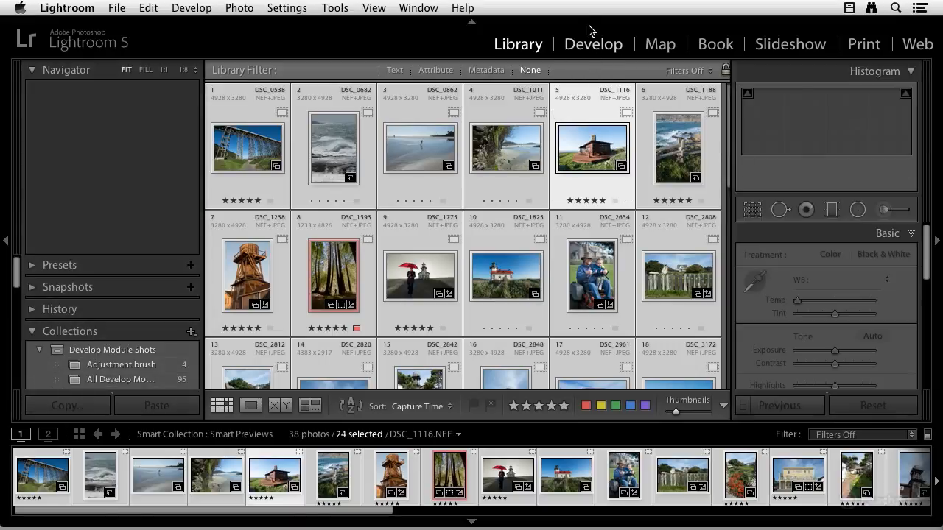
pyautogui.scroll(-2, 790, 260)
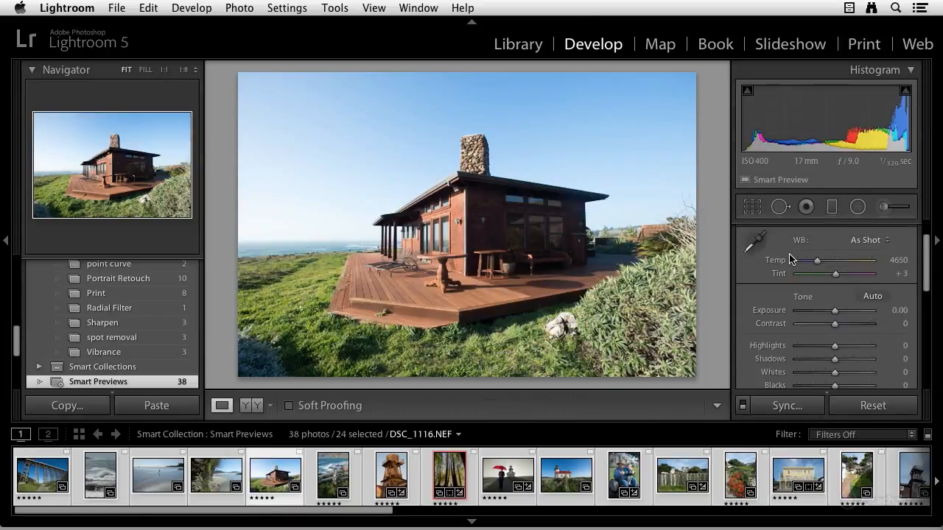
pyautogui.scroll(2, 791, 258)
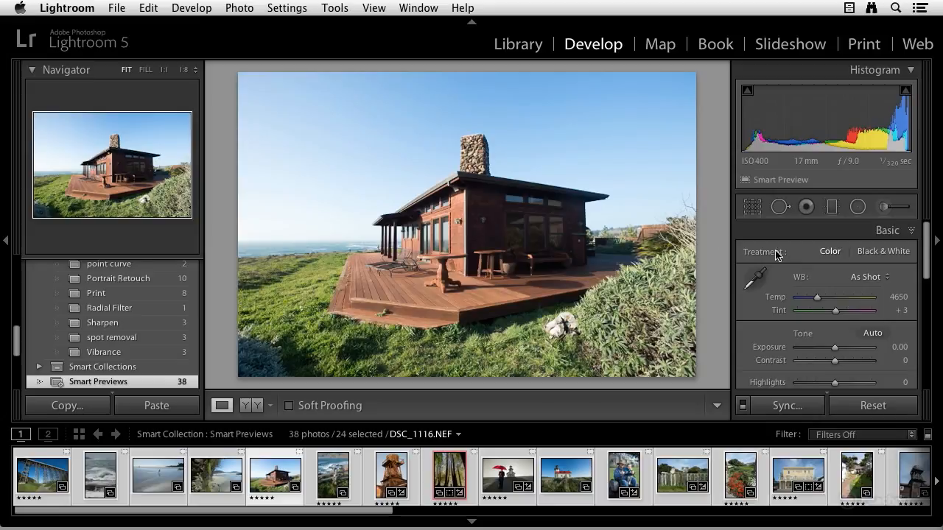